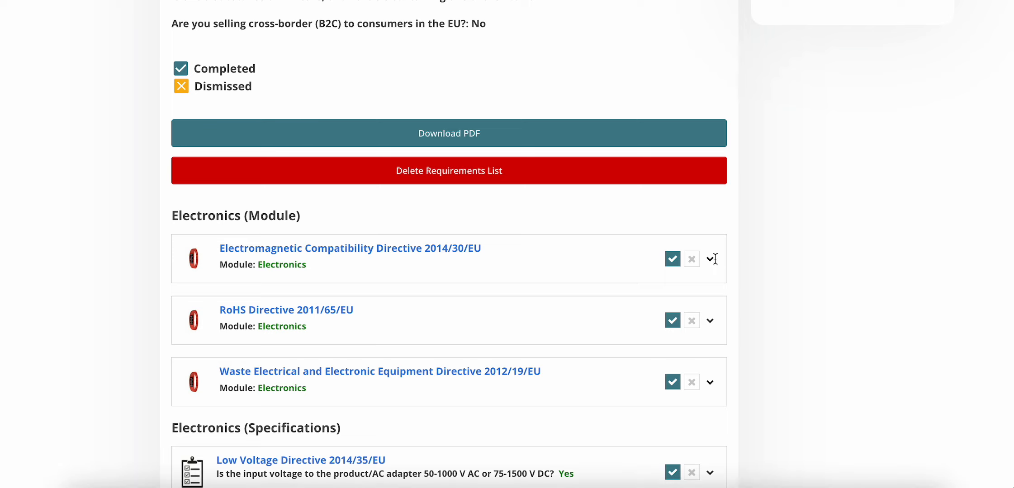
Expand the EMC Directive 2014/30/EU entry and read its CE marking, lab testing and sources summary
click(709, 265)
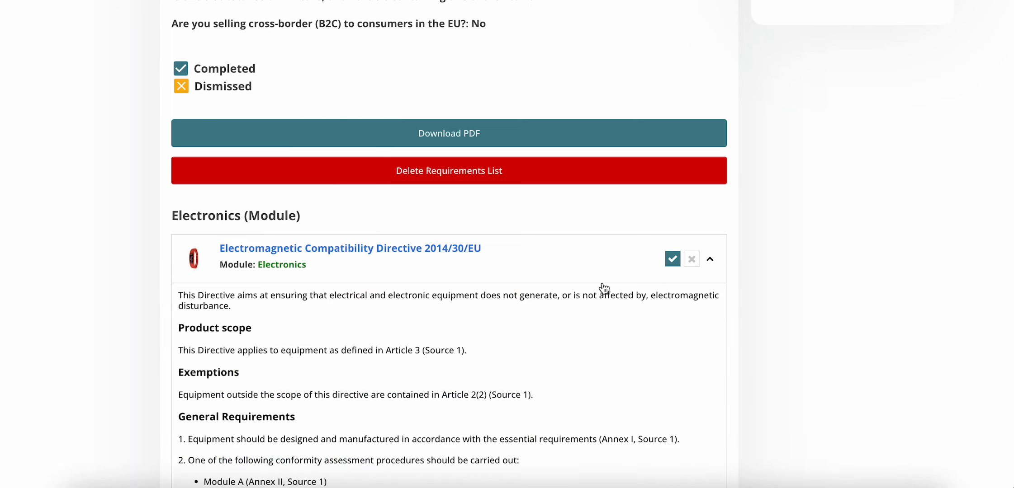
scroll(604, 288, down, 9)
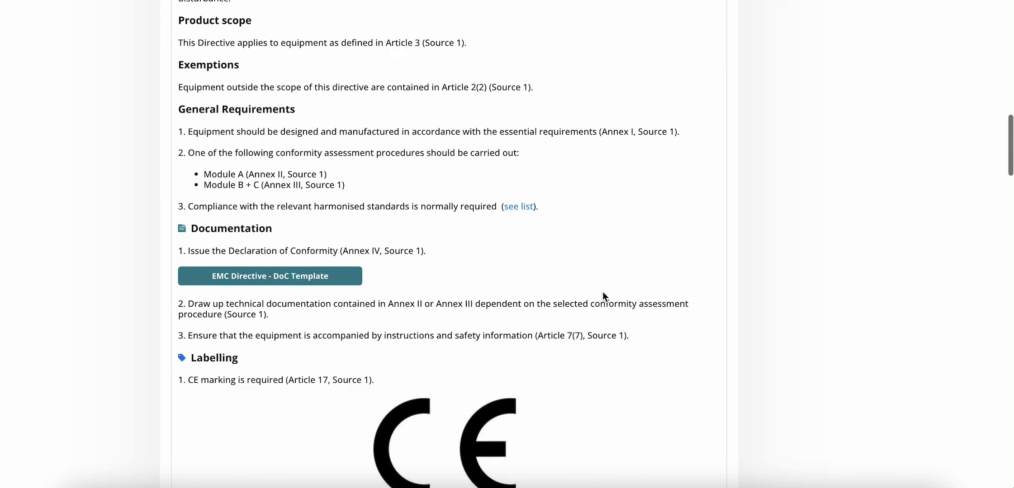
scroll(602, 302, down, 7)
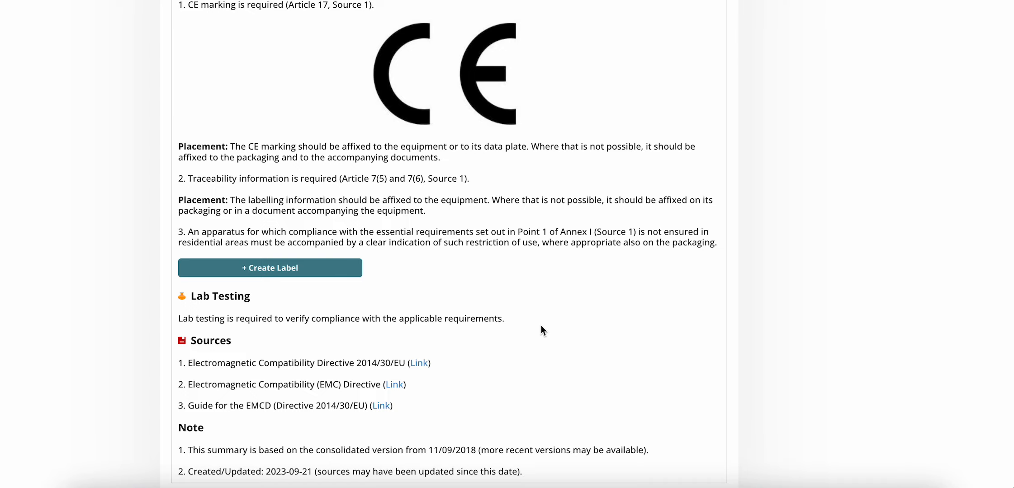
scroll(541, 326, up, 15)
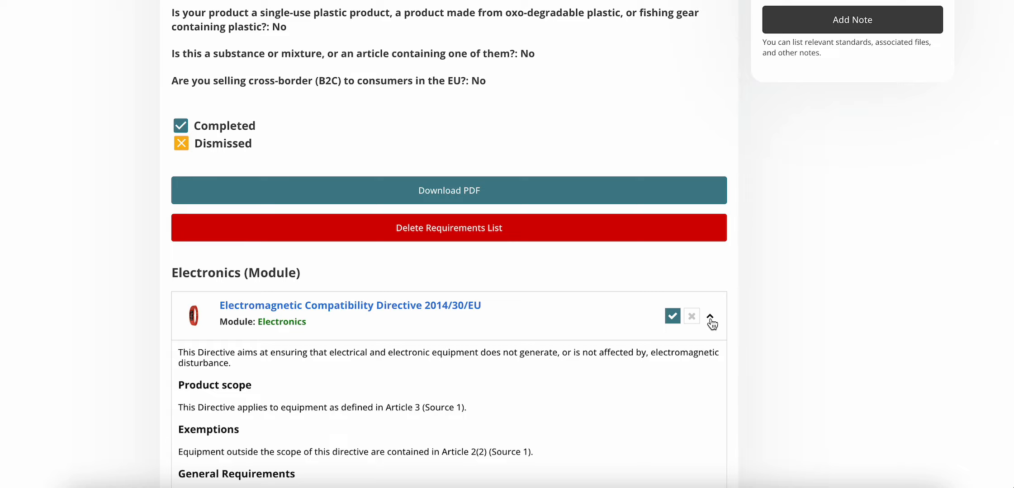
Collapse the EMC entry, read through the RoHS directive summary, then collapse RoHS again
click(710, 322)
click(708, 392)
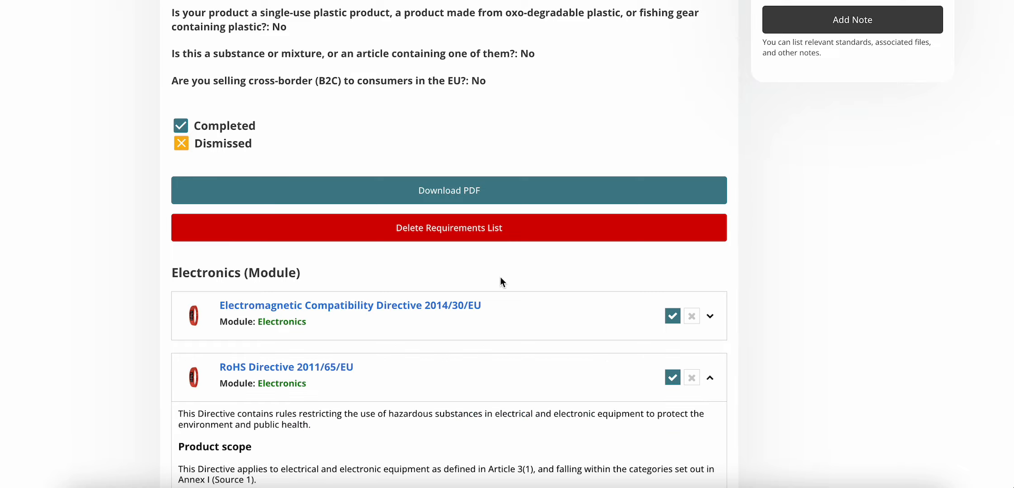
scroll(499, 289, down, 7)
scroll(498, 298, down, 10)
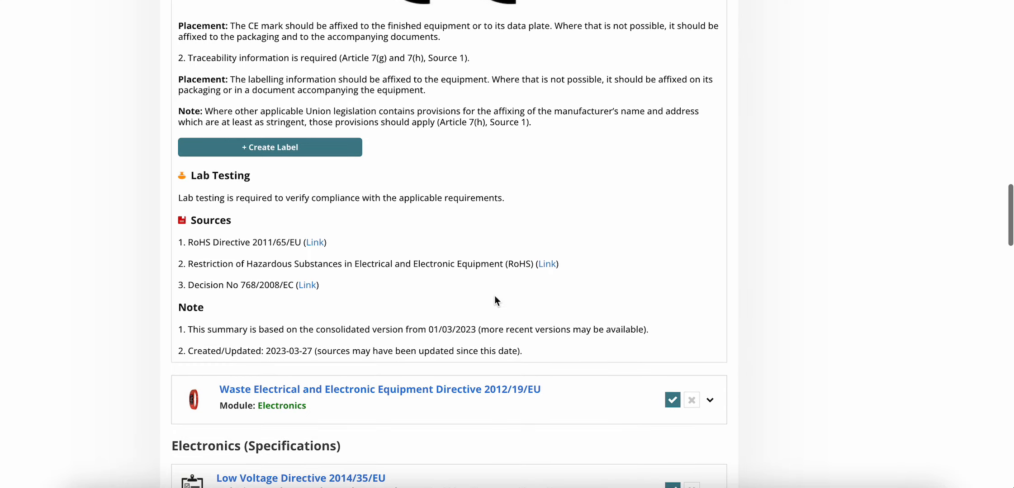
scroll(695, 307, up, 8)
scroll(693, 307, up, 7)
click(711, 234)
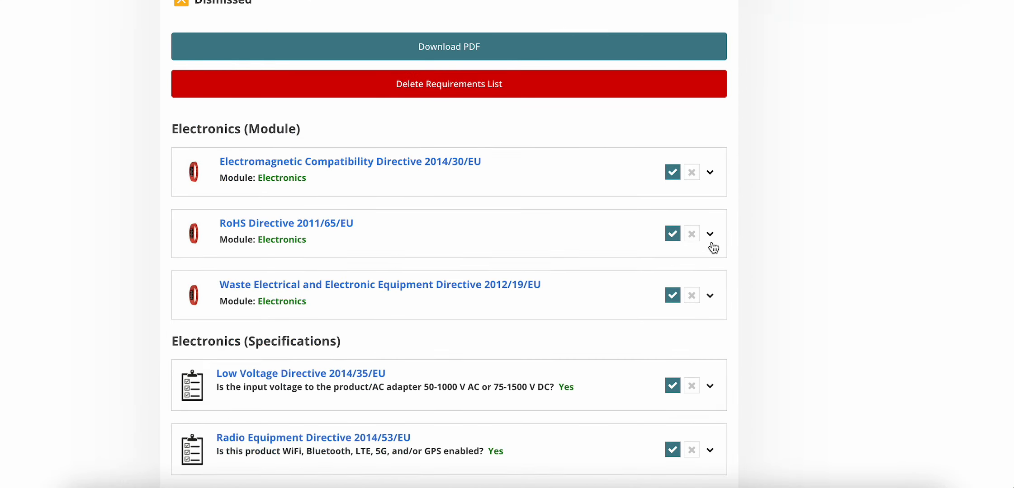
Expand the Batteries Regulation (EU) 2023/1542 entry further down the list
scroll(712, 244, down, 2)
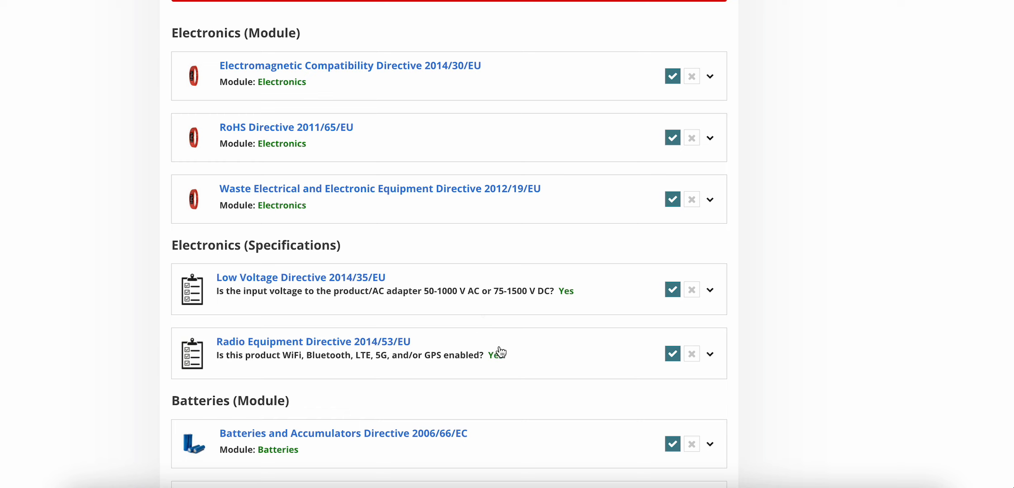
scroll(592, 352, down, 2)
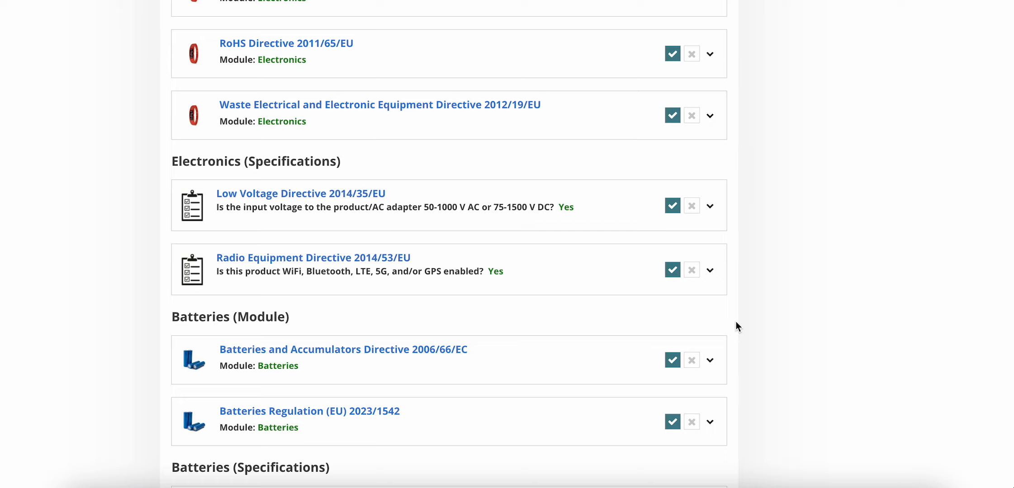
click(710, 422)
scroll(650, 232, down, 10)
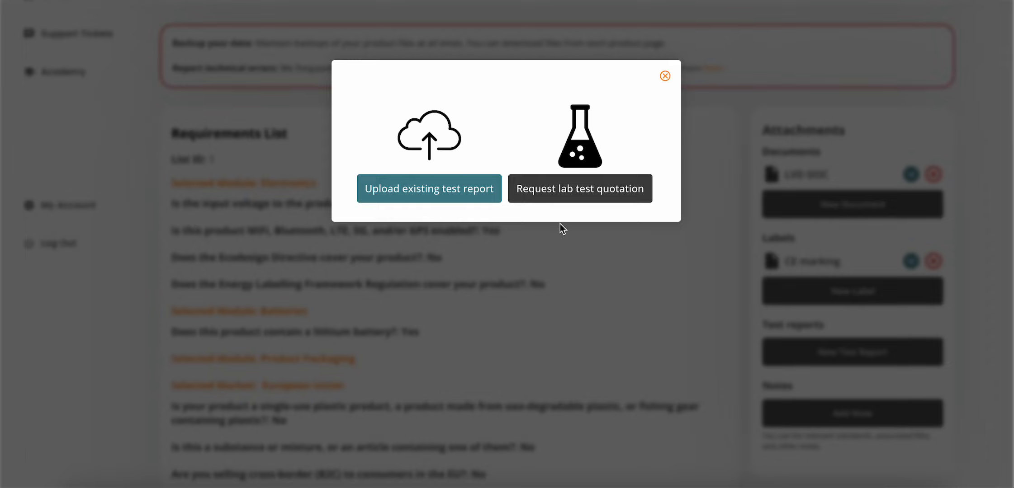
Choose 'Request lab test quotation' to bring up the Lab Testing free quotation form
click(567, 194)
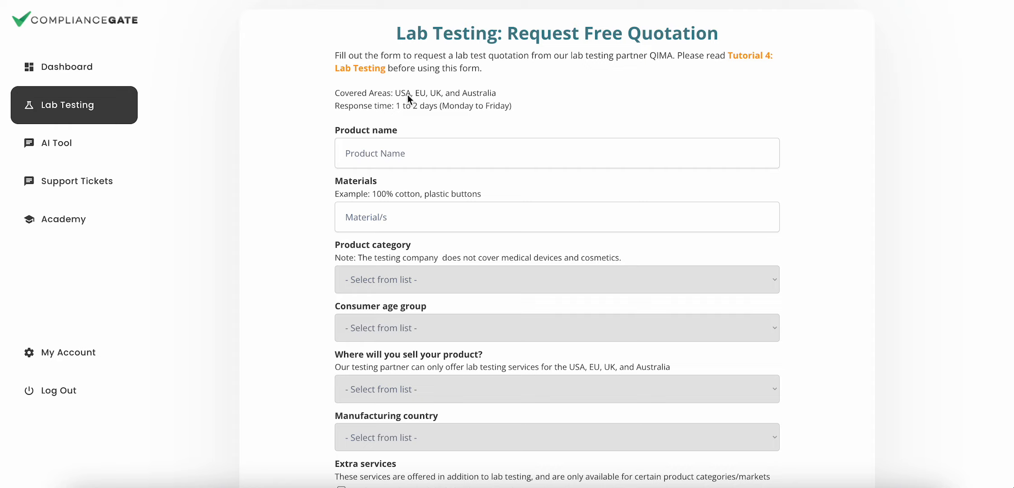
Enter product name 'Bluetooth speaker' and materials 'PC plastic'
click(428, 157)
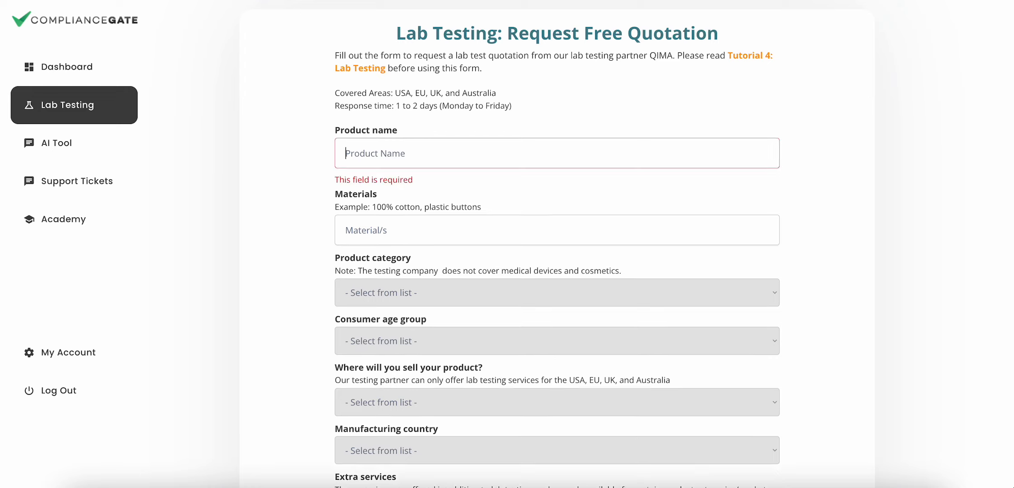
text(Bl)
text(uetooth sp)
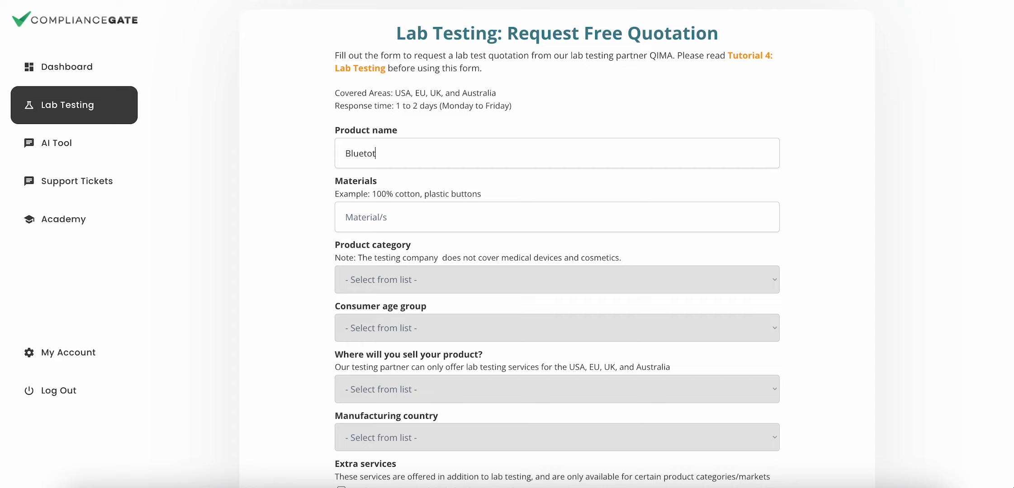
text(eaker)
key(Tab)
key(Tab)
text(PC plastic,)
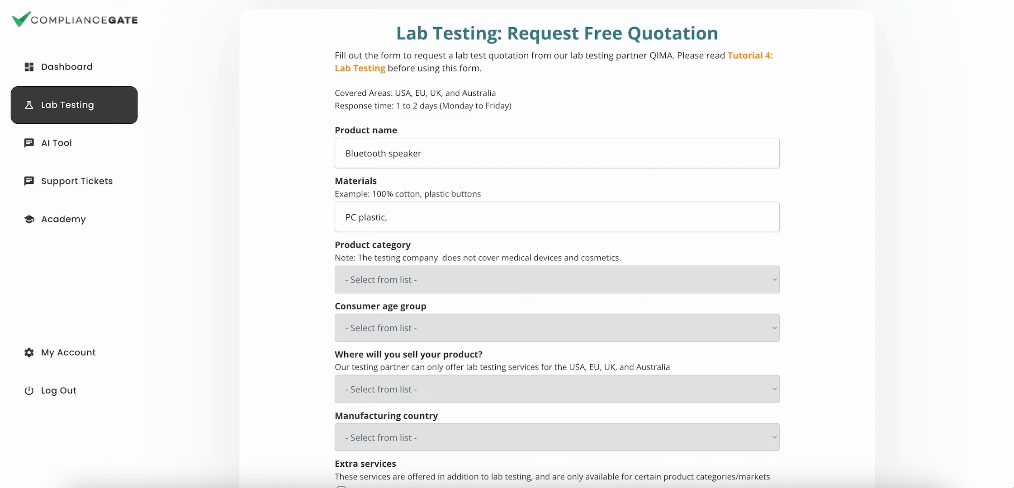
key(BackSpace)
scroll(670, 336, down, 2)
Set category Electronics, age group Above 12 years, market European Union and manufacturing country Vietnam
click(549, 186)
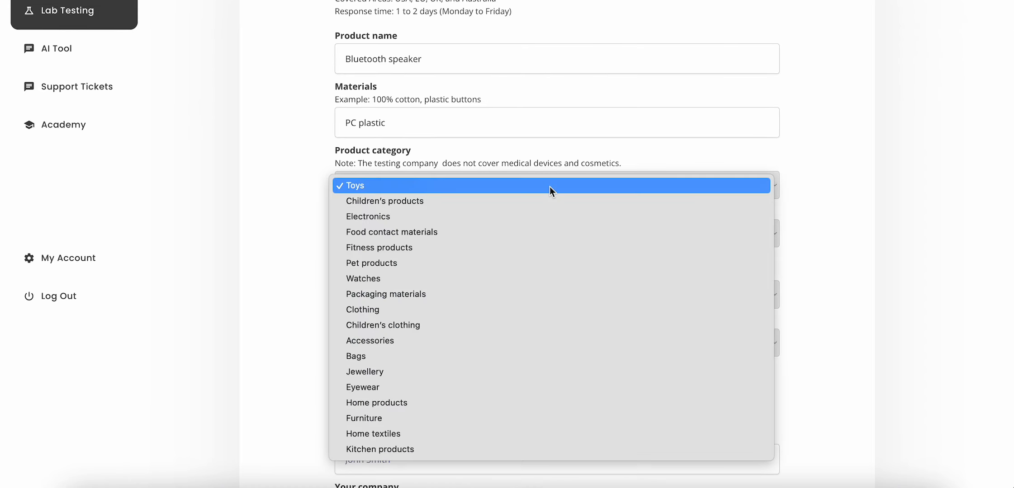
click(540, 212)
click(534, 232)
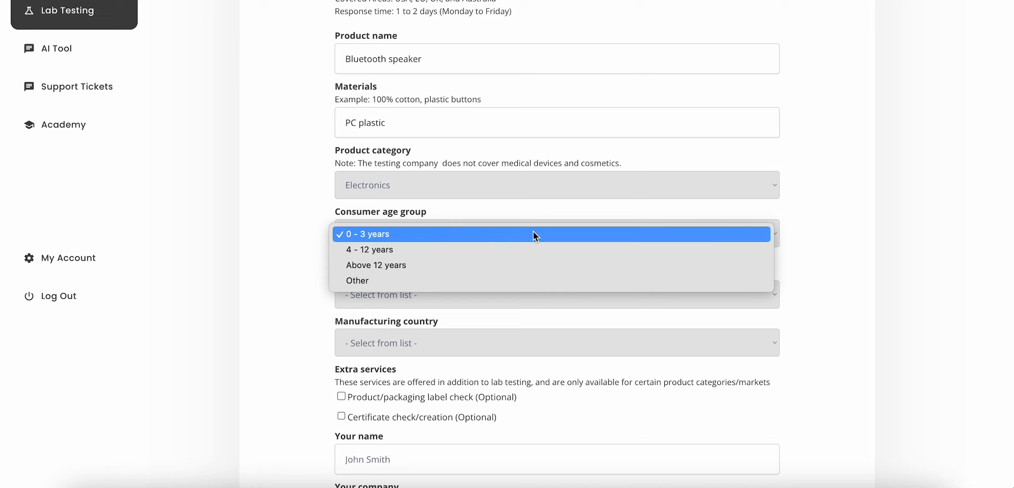
click(482, 271)
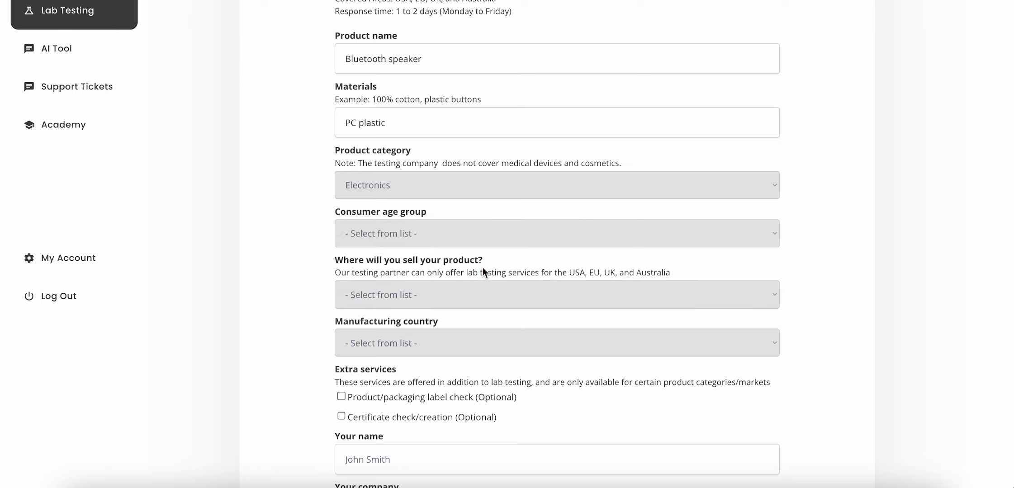
click(475, 296)
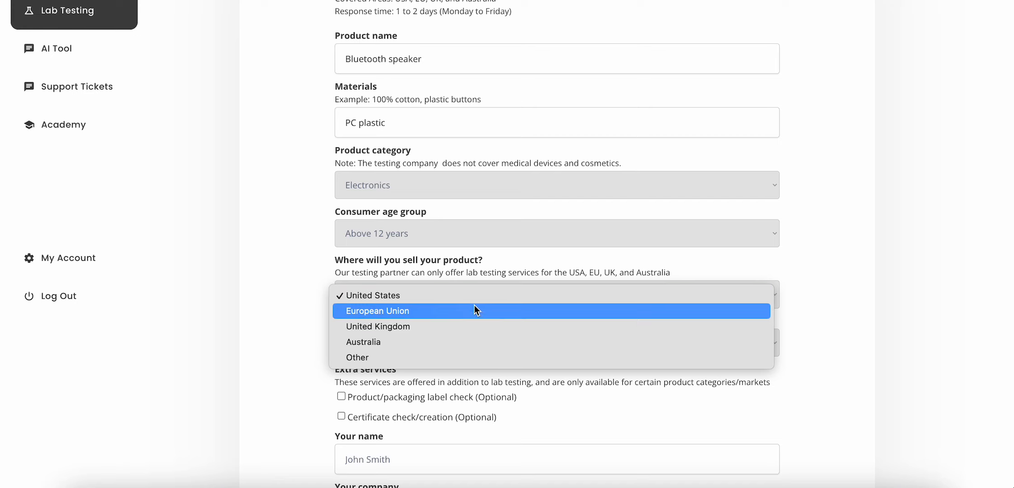
click(474, 311)
scroll(792, 265, down, 3)
click(769, 269)
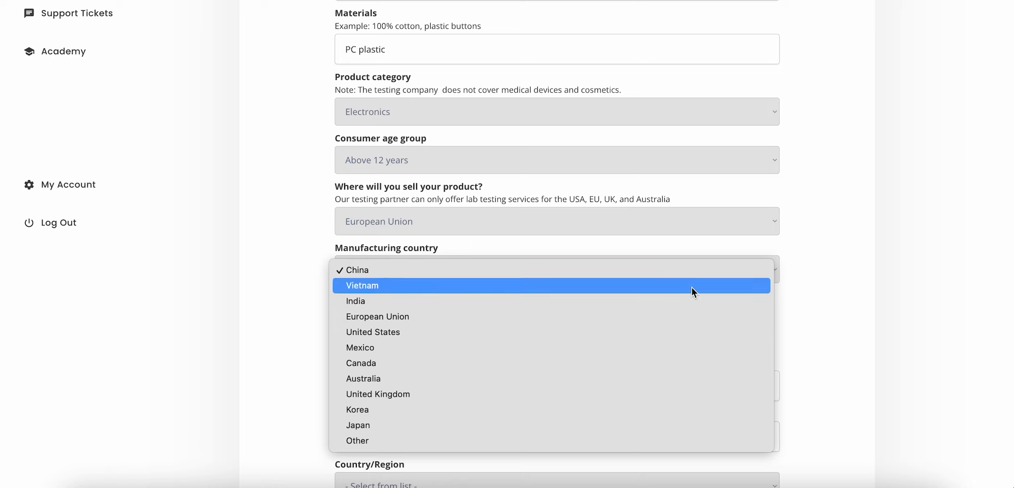
click(691, 286)
scroll(832, 317, down, 3)
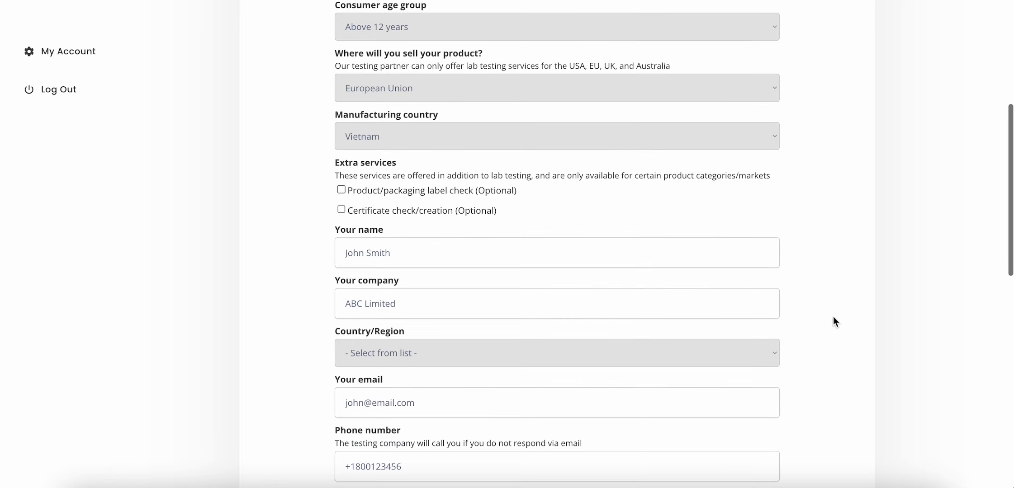
Fill Your name with the requester's full name, Your company with 'Compliance Gate', and Country/Region with Sweden
scroll(592, 262, down, 1)
click(489, 206)
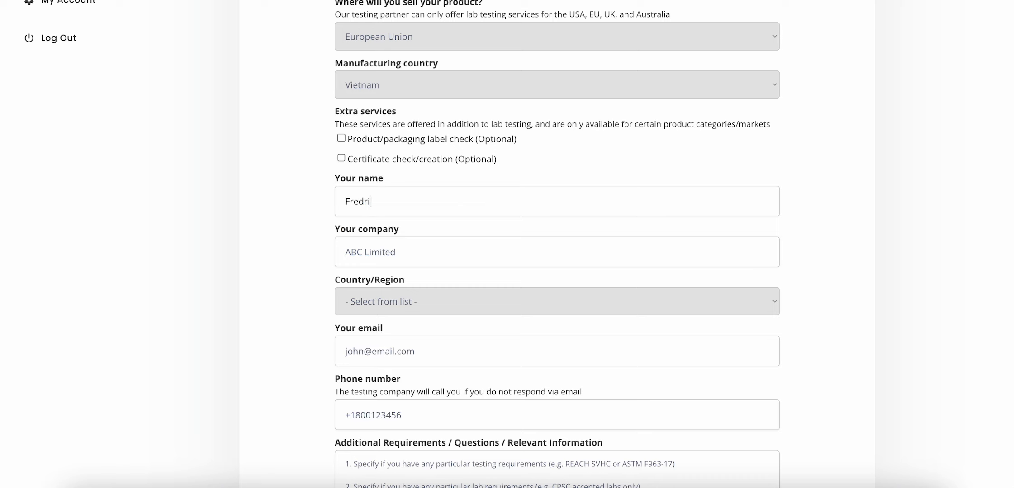
key(Tab)
text(Compliance Gate)
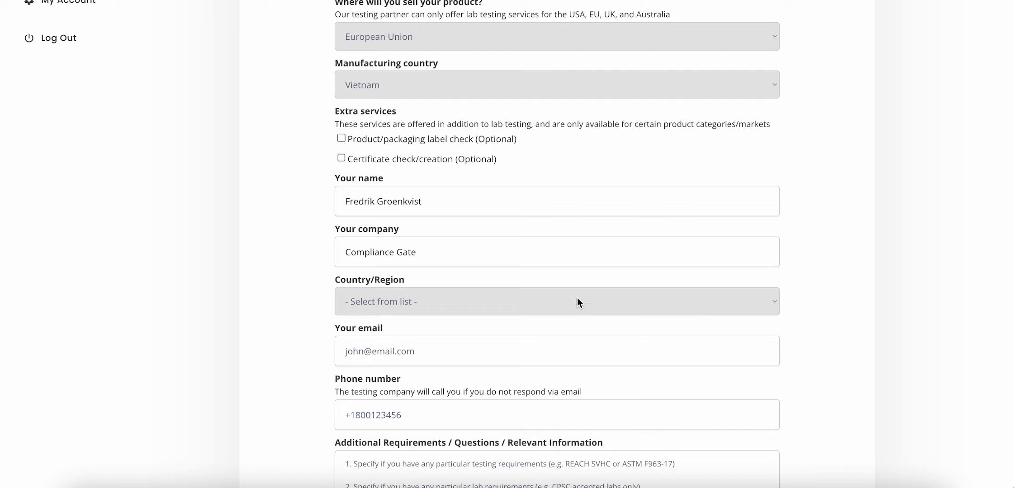
click(566, 311)
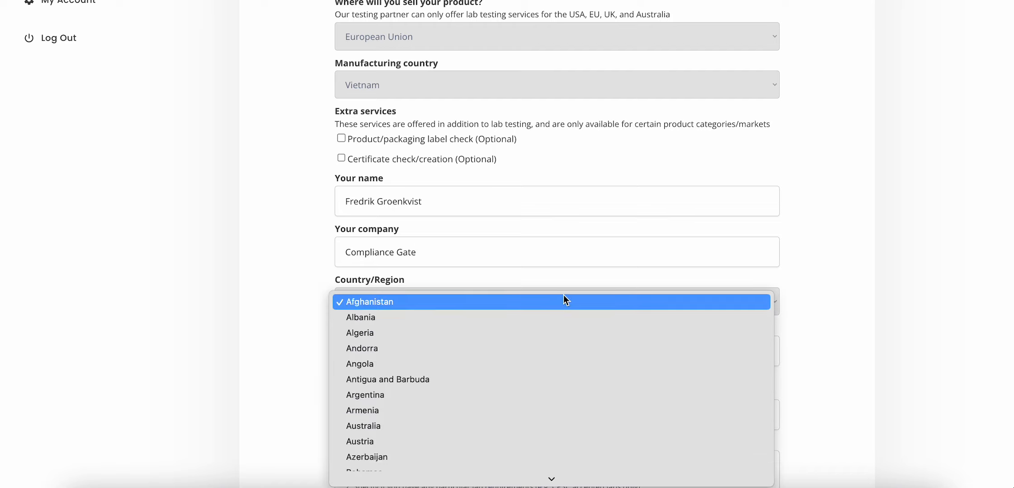
text(swe)
key(Return)
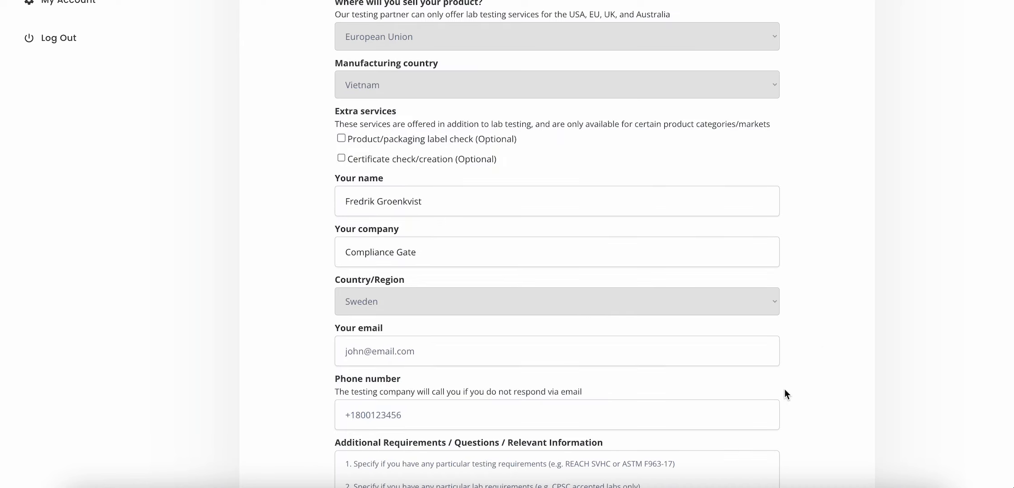
scroll(823, 348, down, 4)
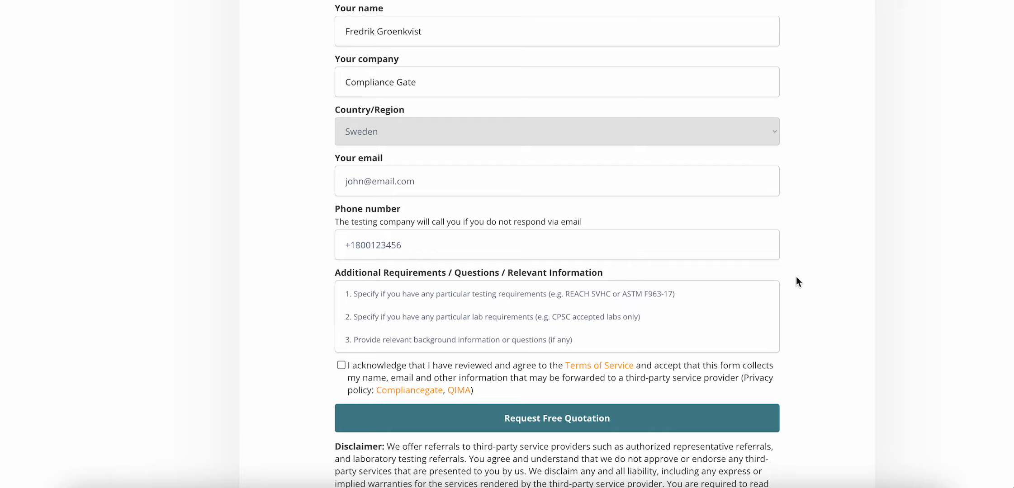
scroll(795, 277, up, 15)
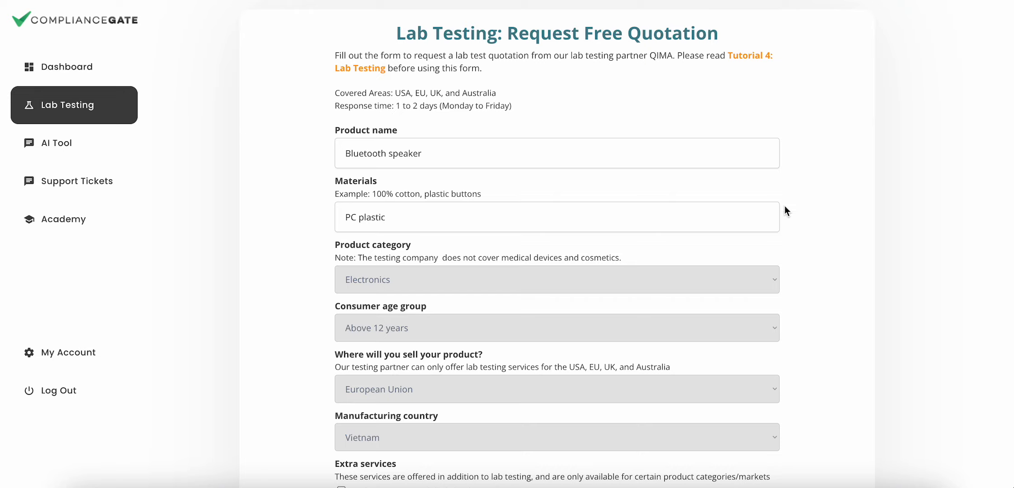
Scroll to the bottom of the quotation form to reach the Terms of Service acknowledgement
scroll(791, 210, down, 8)
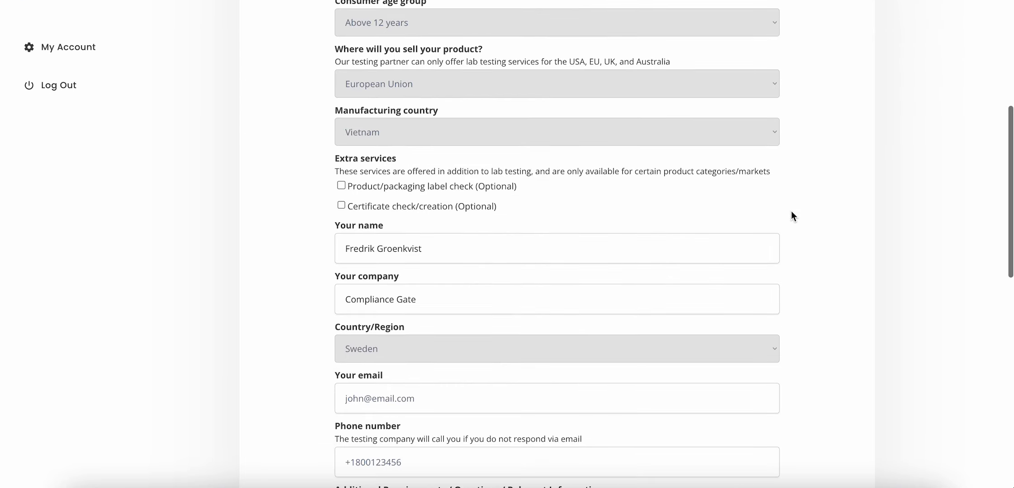
scroll(792, 212, down, 6)
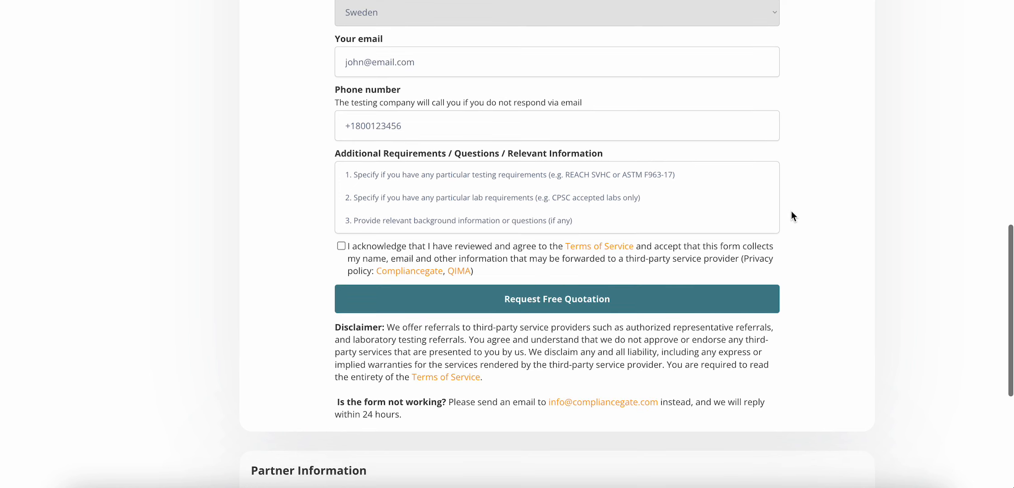